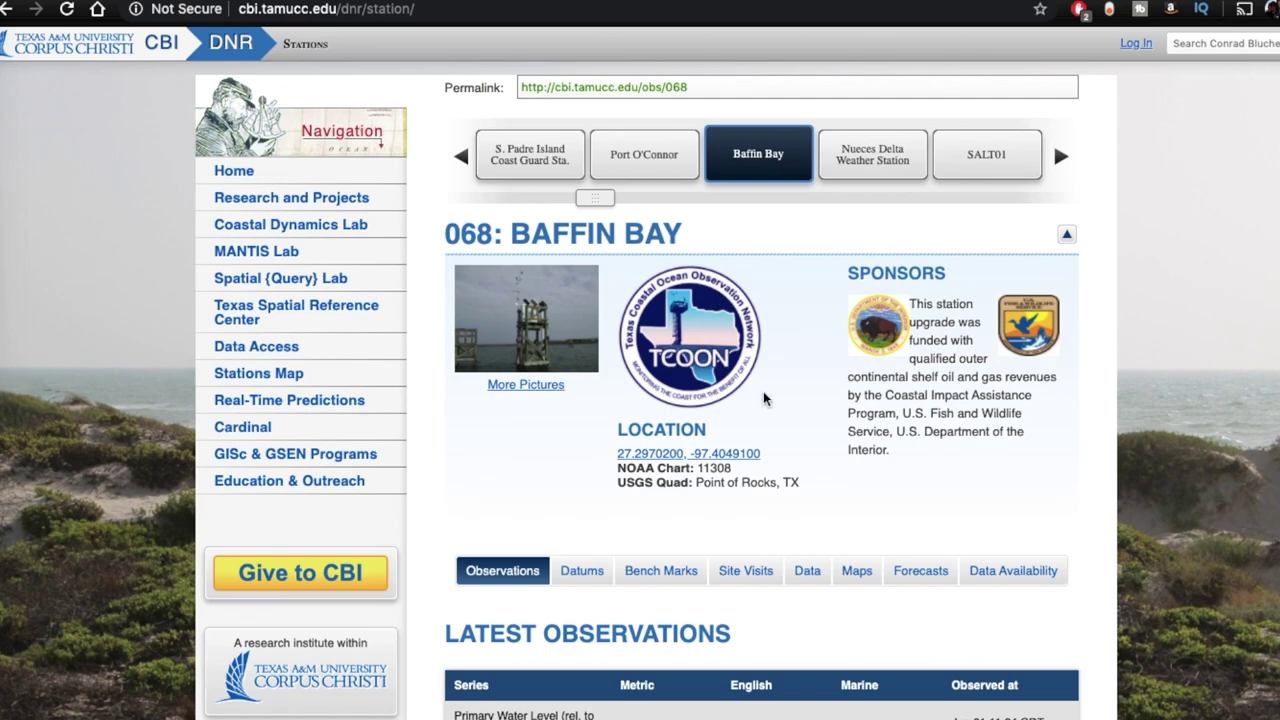
Scroll to Baffin Bay's Latest Observations: water level 4.479 m, air 22.6 °C, water 27.7 °C.
scroll(764, 398, down, 2)
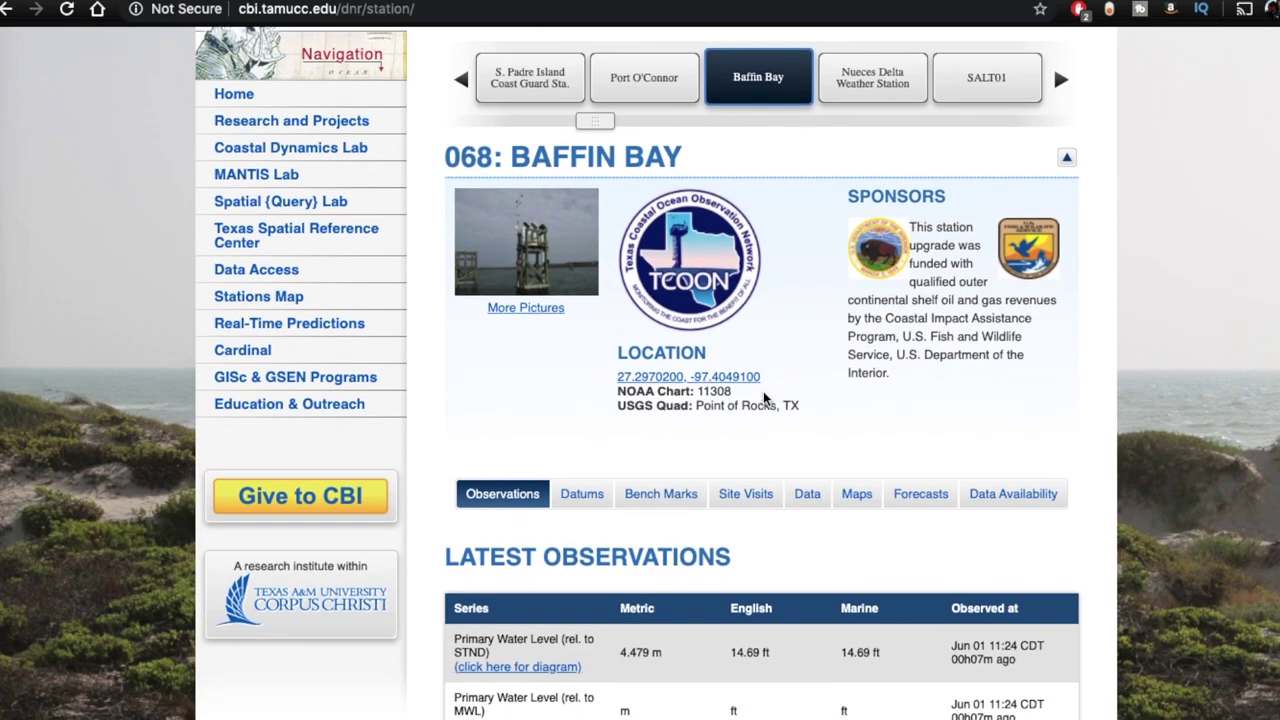
scroll(771, 468, down, 5)
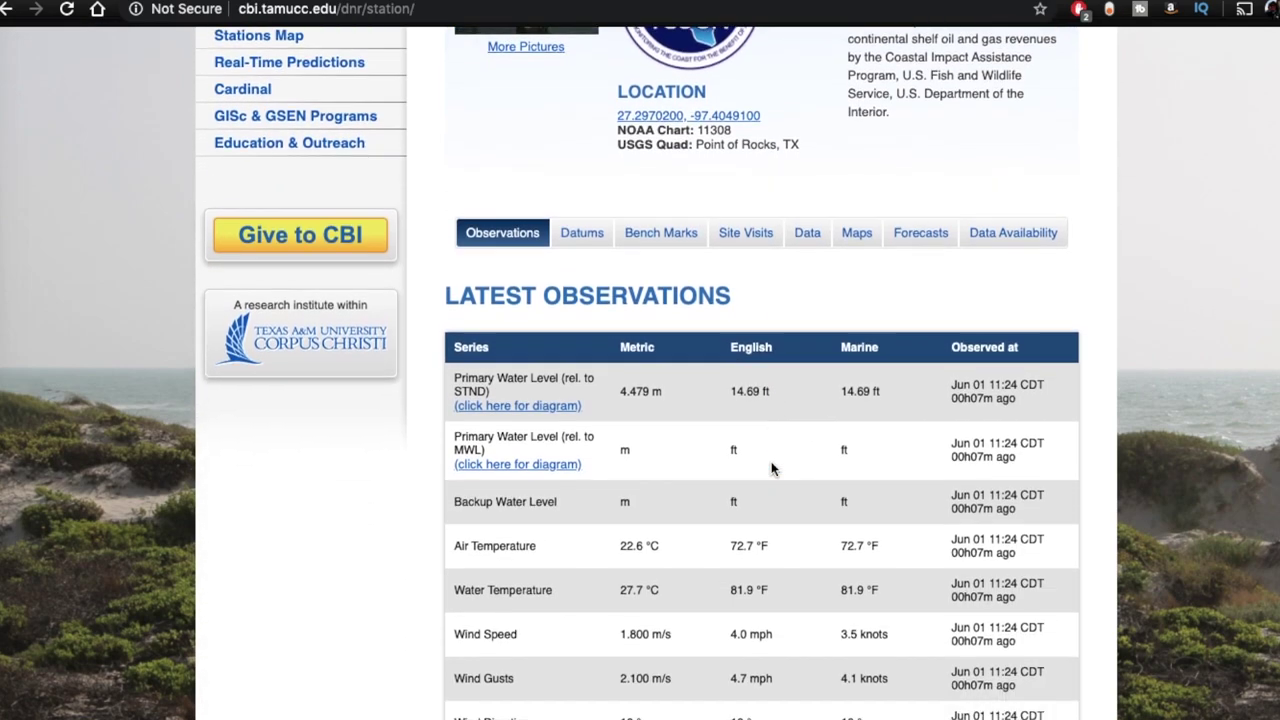
scroll(771, 465, down, 1)
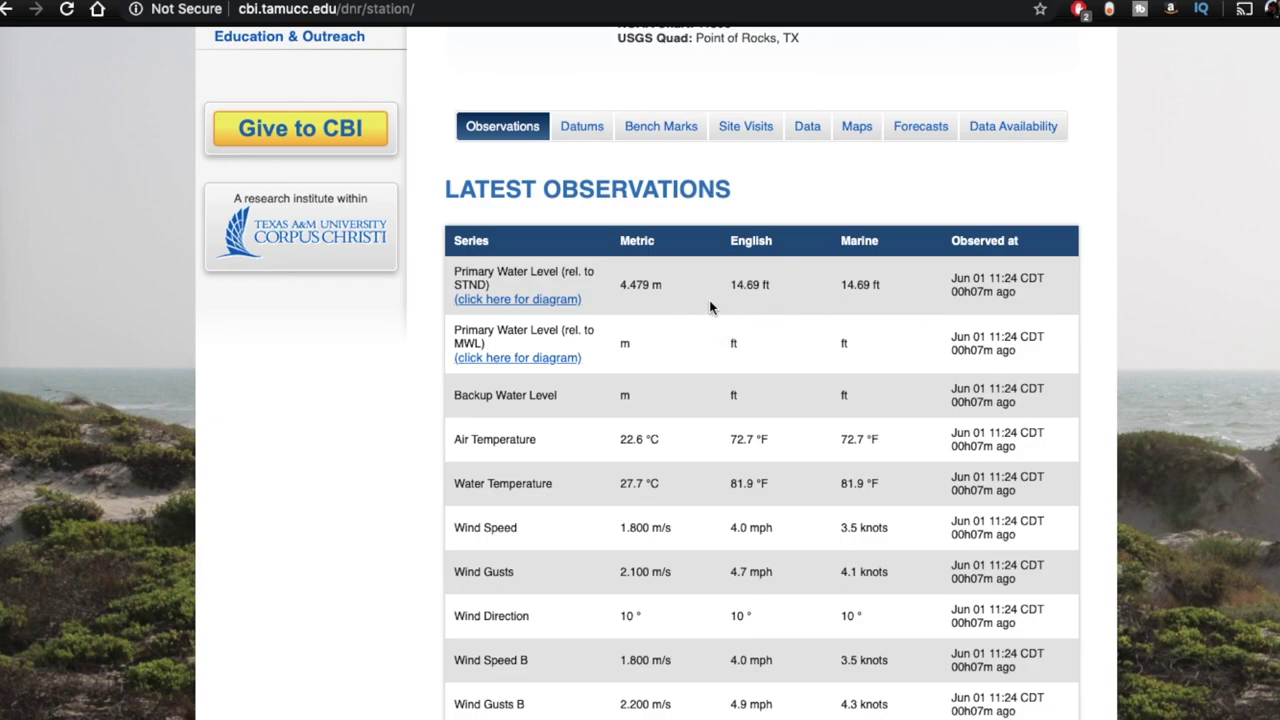
scroll(708, 445, down, 3)
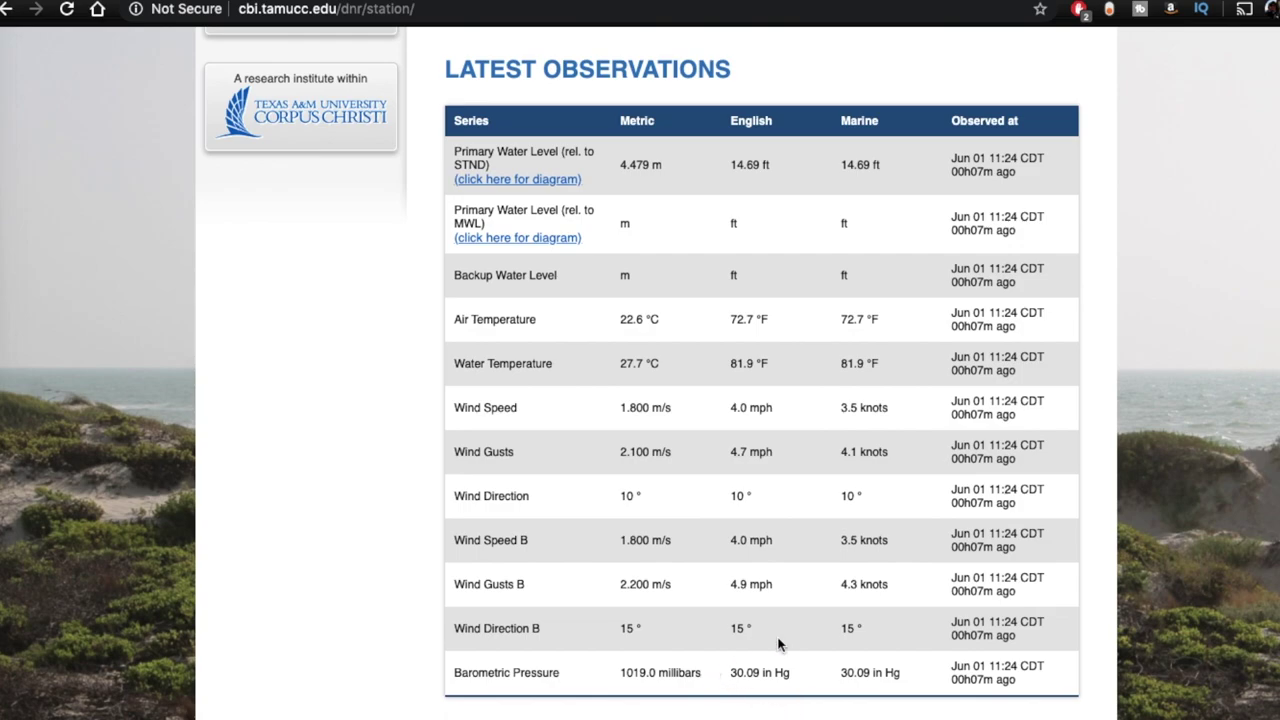
Scroll down the Recent Observations hourly table to its oldest row, May 31 11:00 CDT.
scroll(793, 700, down, 3)
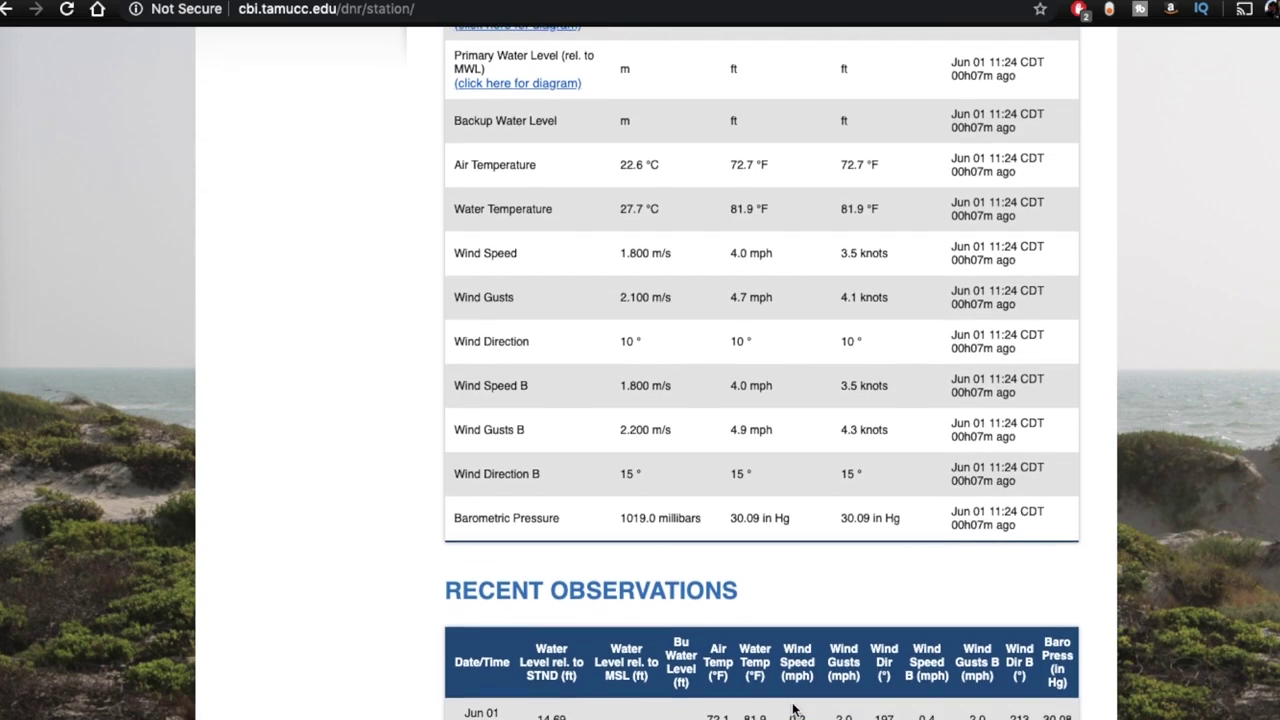
scroll(793, 710, down, 1)
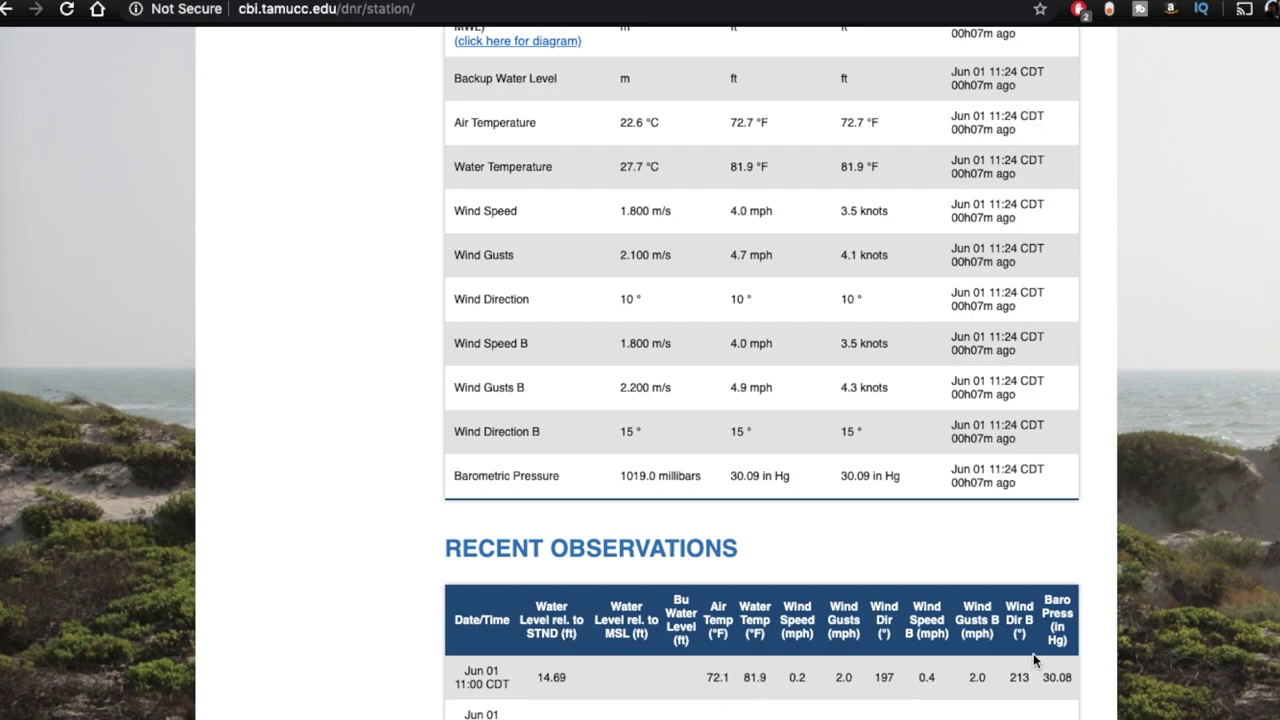
scroll(1095, 673, down, 1)
scroll(760, 400, down, 1)
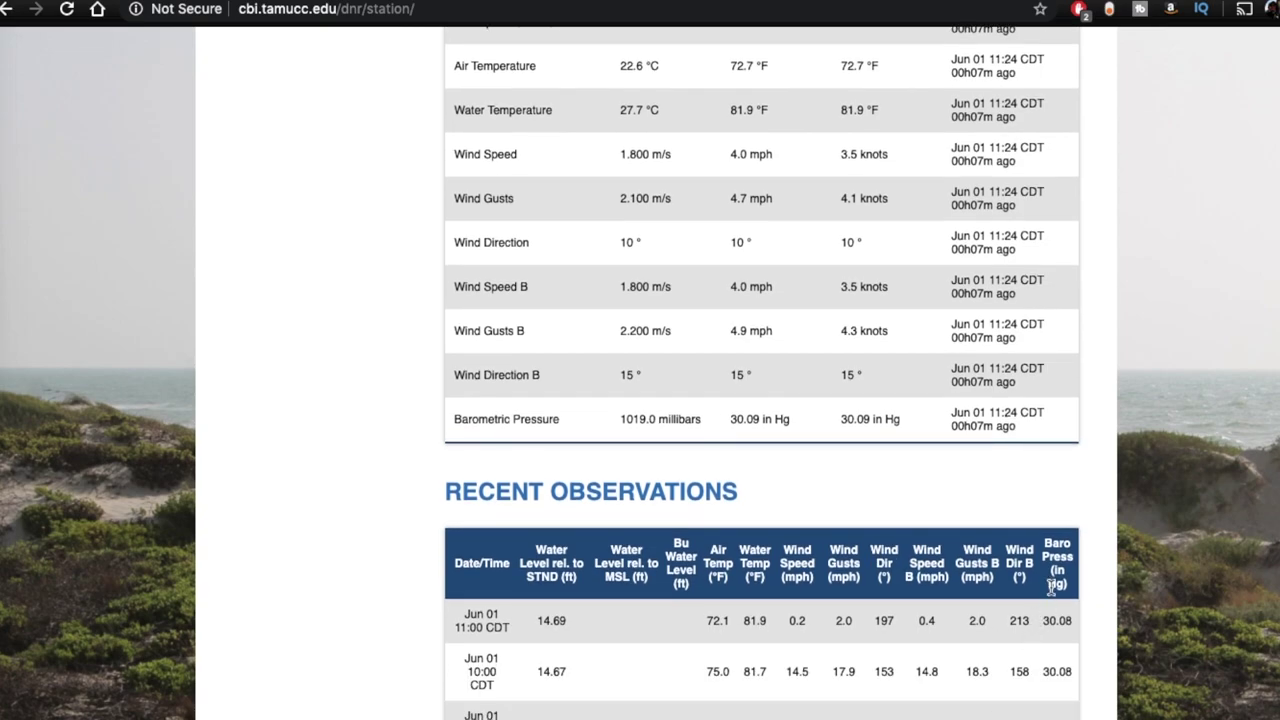
scroll(1094, 596, down, 5)
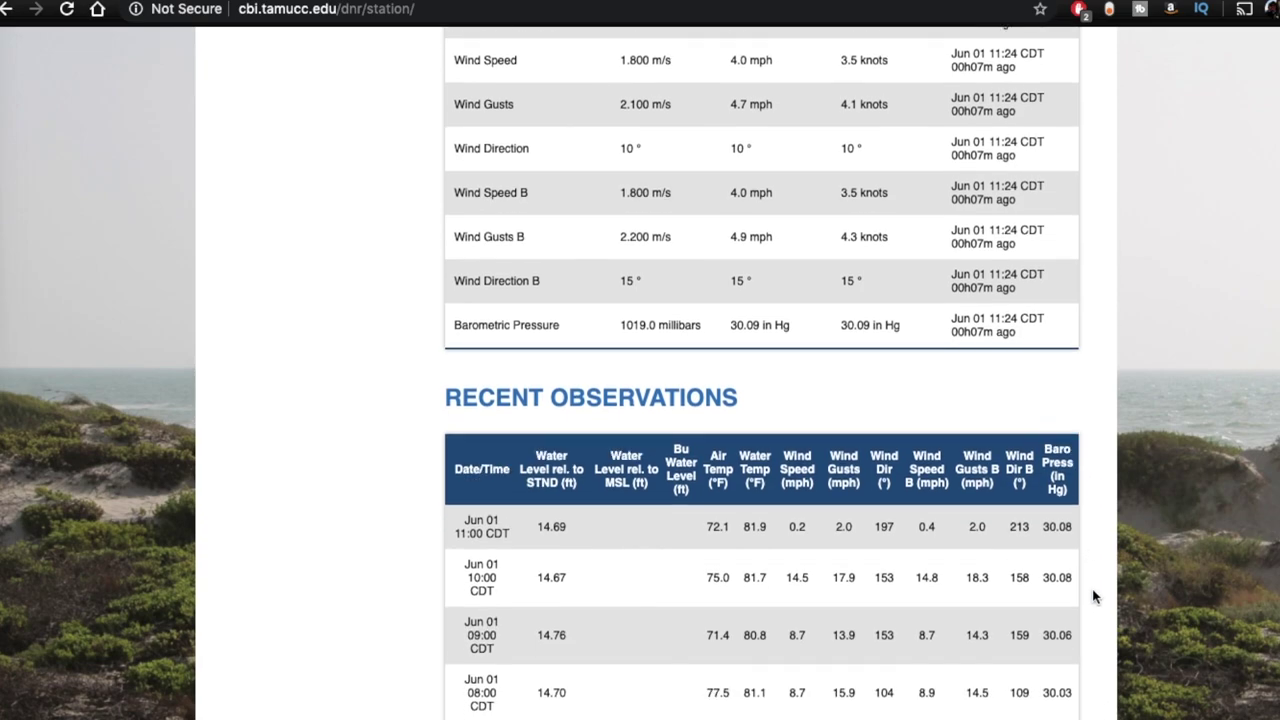
scroll(1094, 596, down, 4)
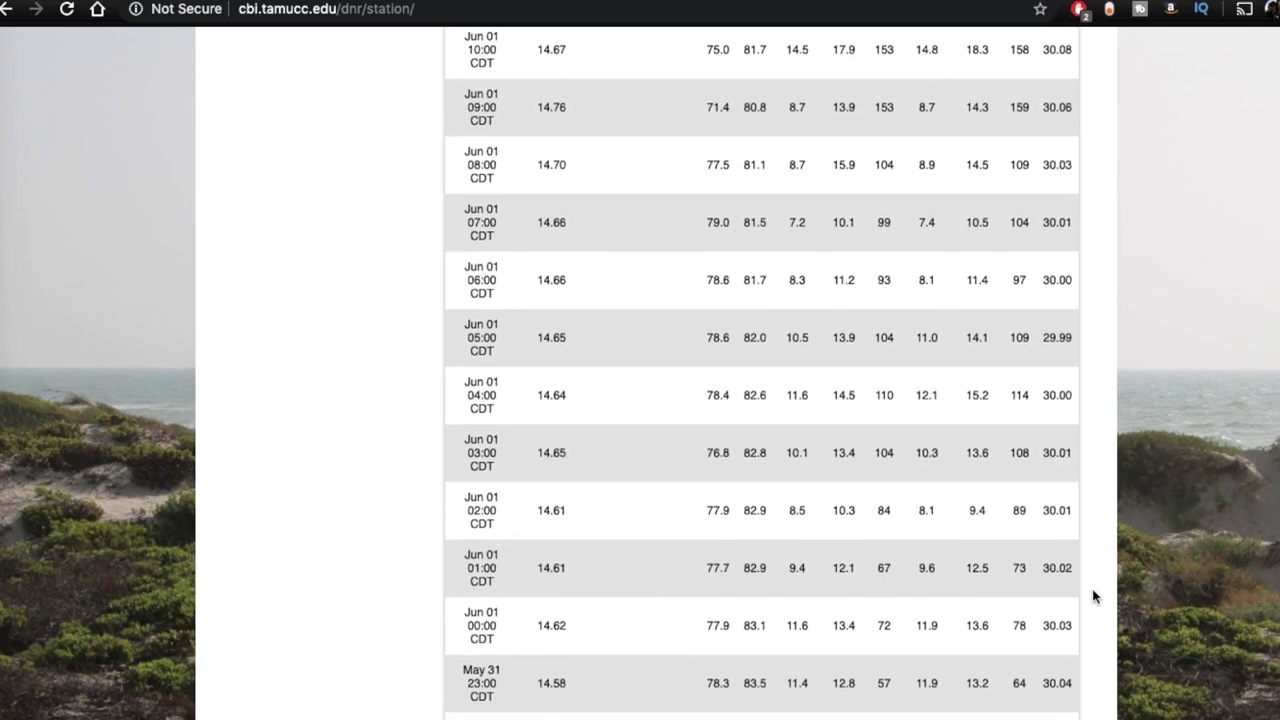
scroll(1094, 596, down, 4)
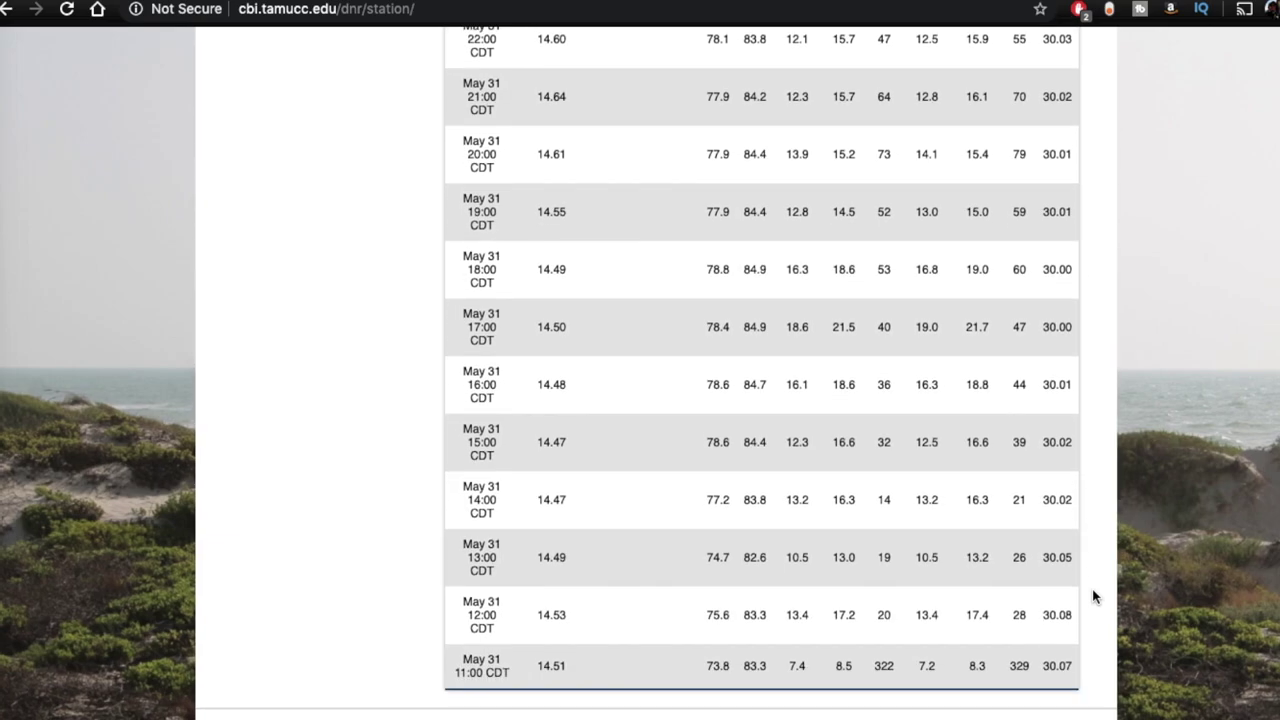
Return to the table header showing the newest Jun 01 11:00 CDT reading, 14.69 ft.
scroll(1094, 596, up, 3)
scroll(1094, 596, up, 3)
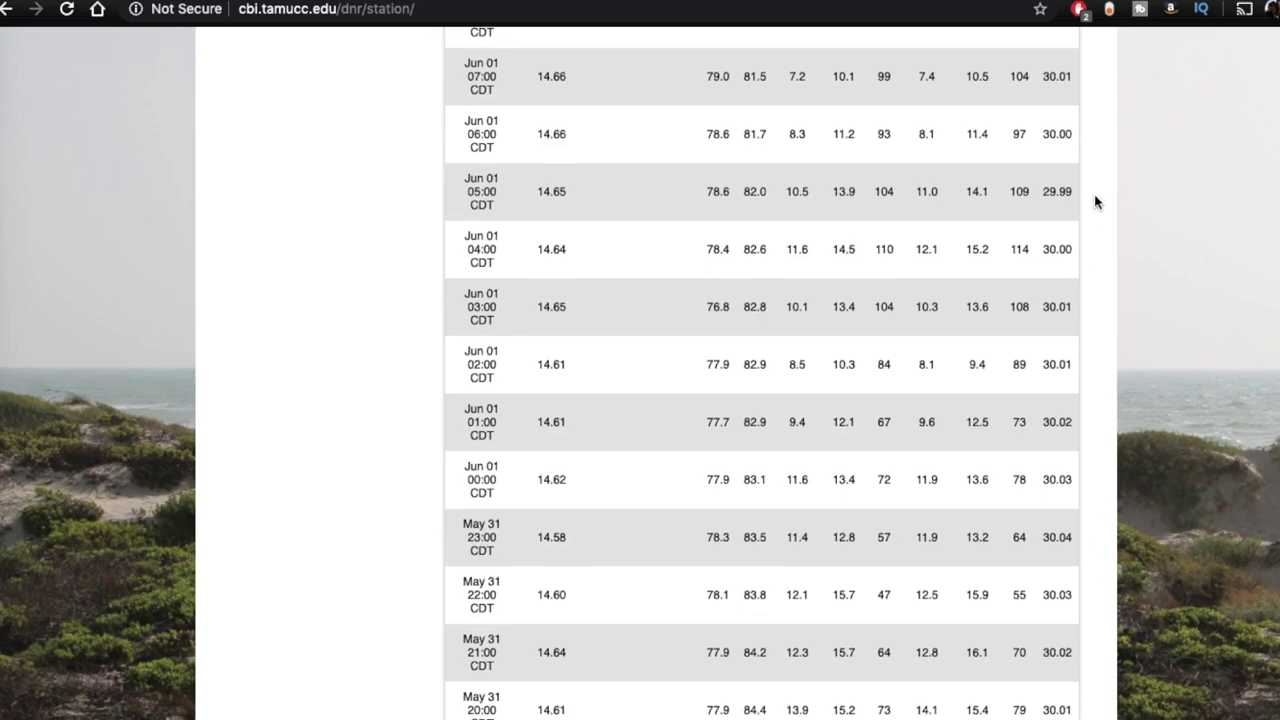
scroll(1086, 217, up, 4)
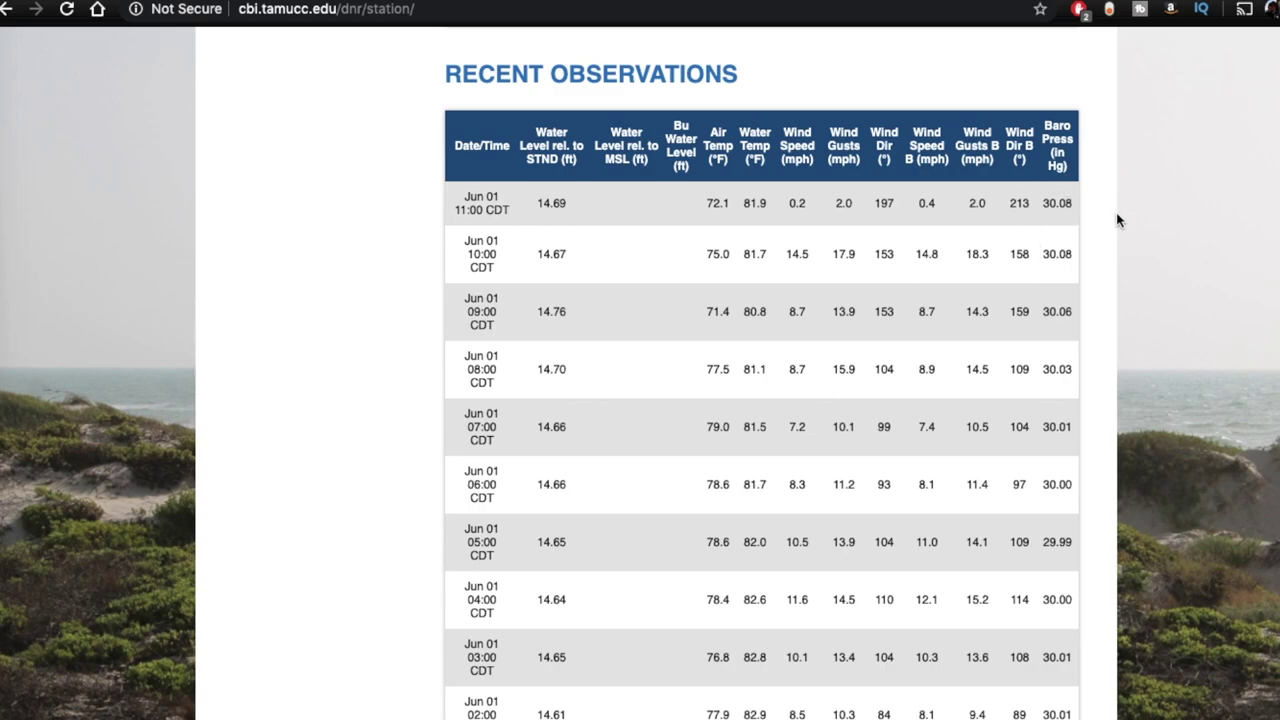
scroll(1035, 135, up, 2)
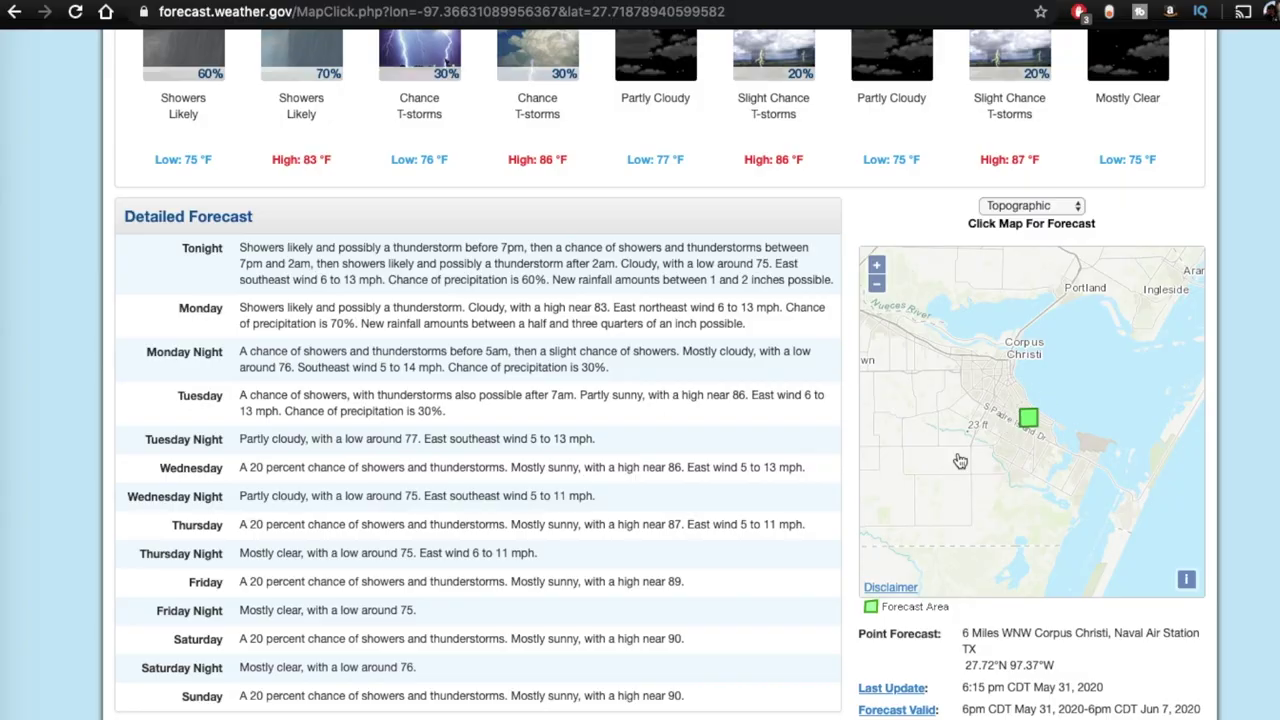
Zoom out the forecast map, pan south and pick a point on Baffin Bay.
scroll(960, 461, up, 2)
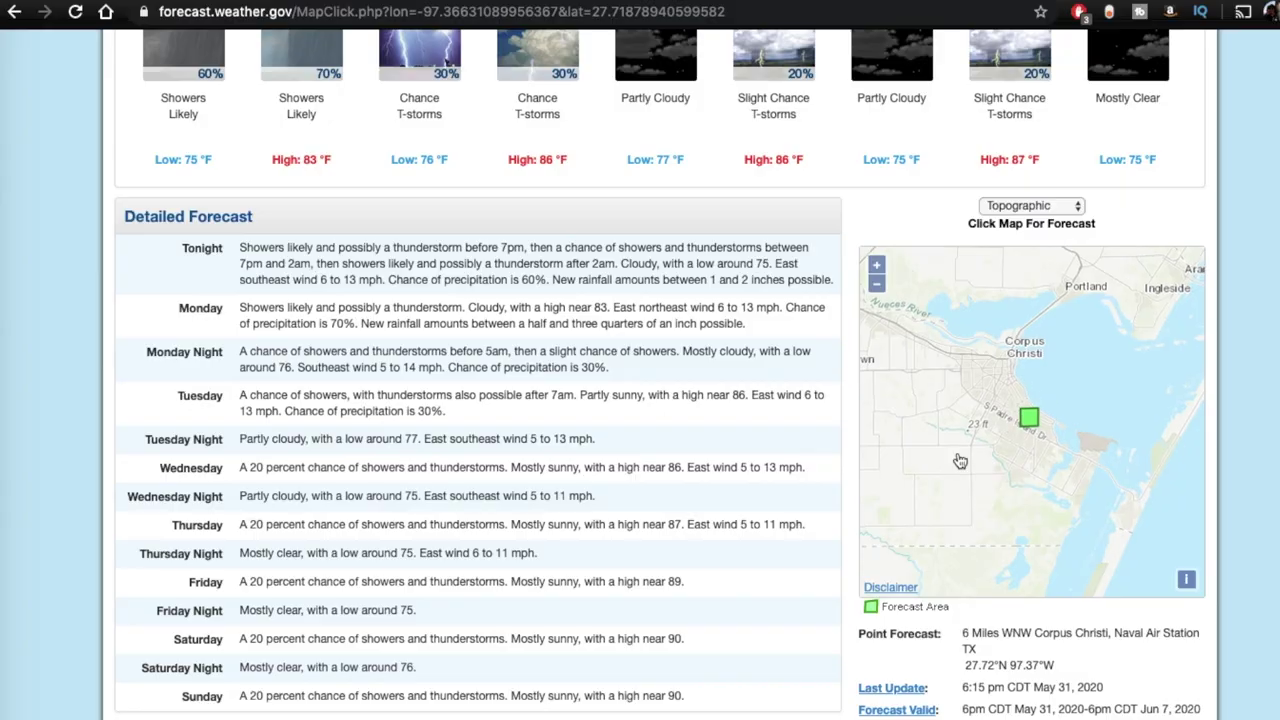
scroll(771, 371, up, 8)
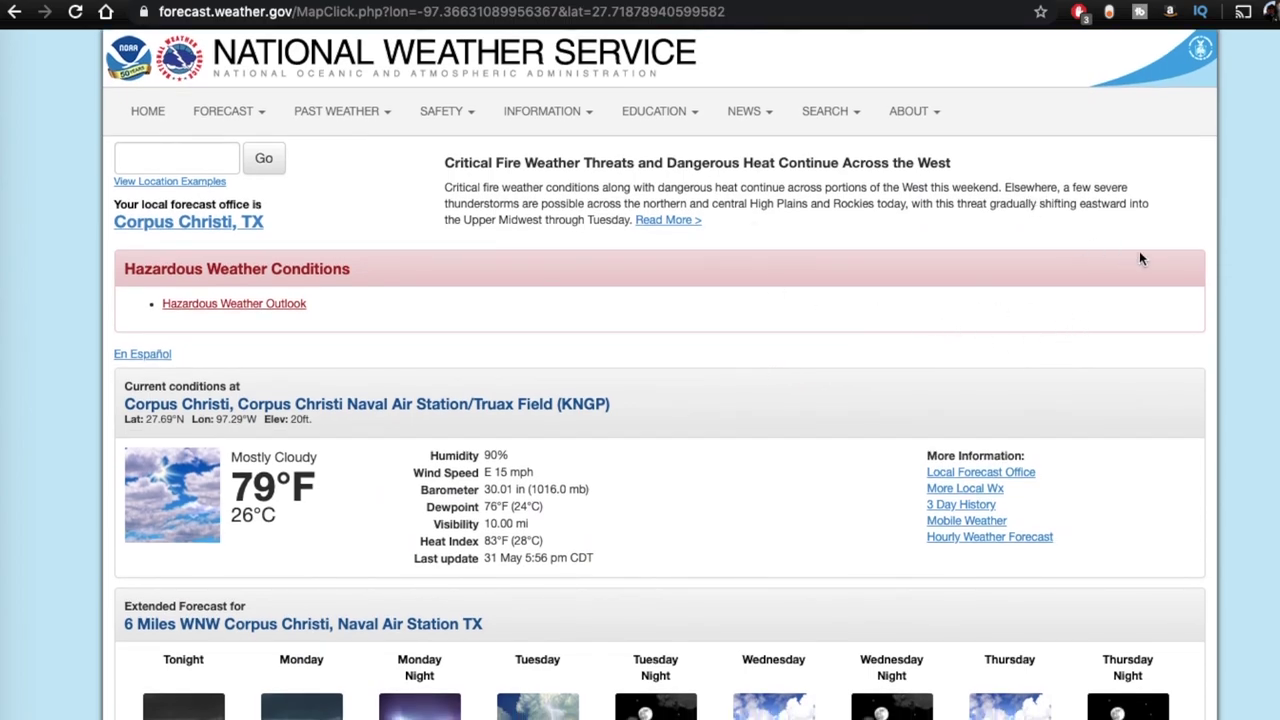
scroll(1237, 438, down, 2)
scroll(1236, 433, down, 7)
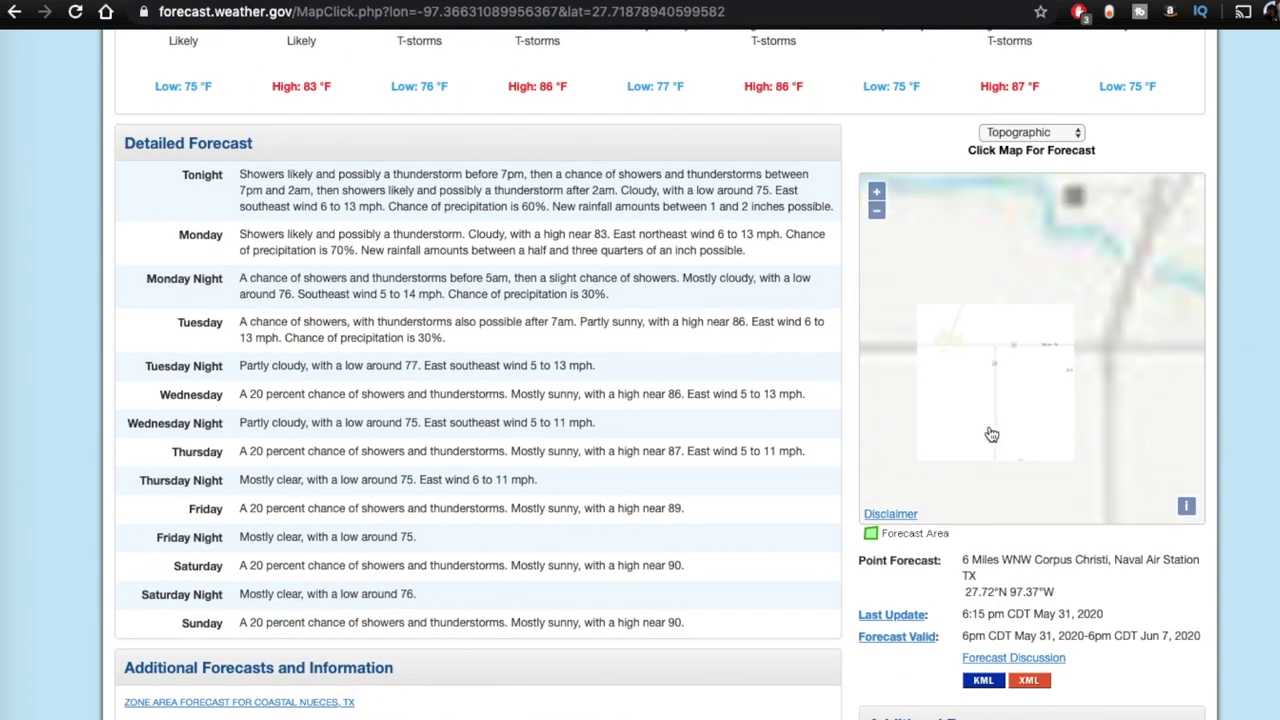
scroll(991, 434, down, 2)
scroll(991, 434, down, 1)
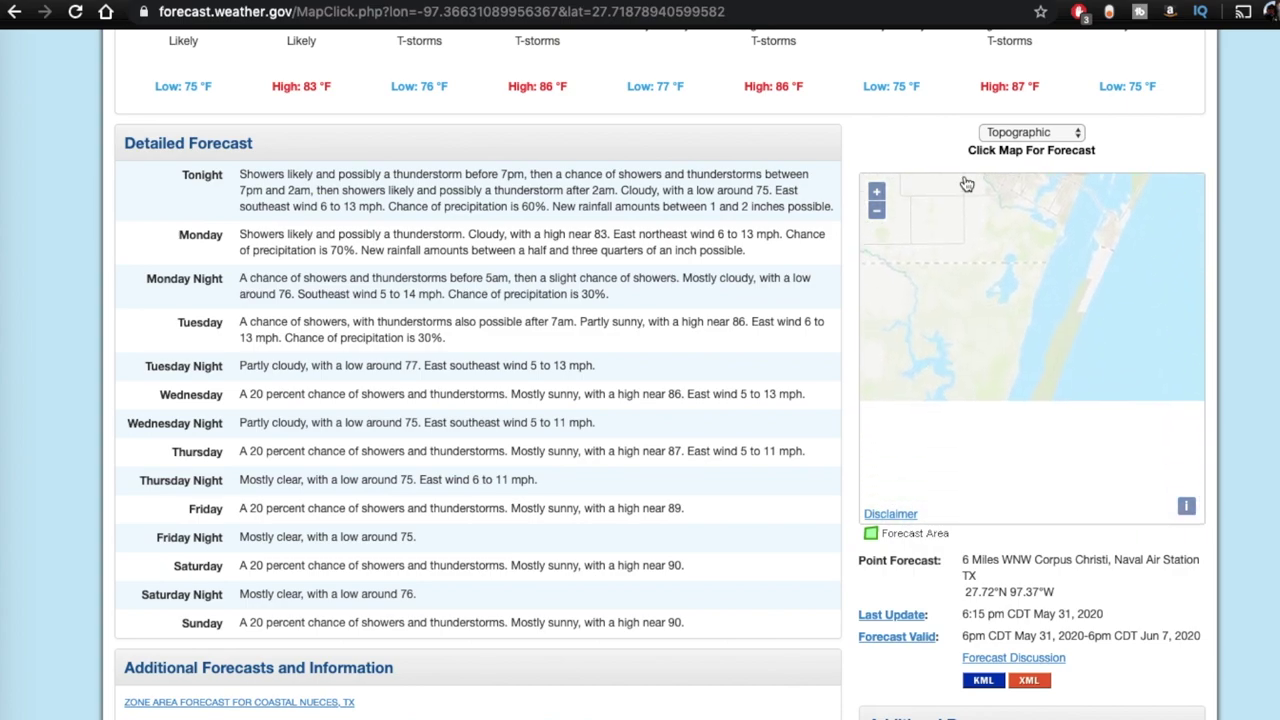
drag(971, 307, 971, 163)
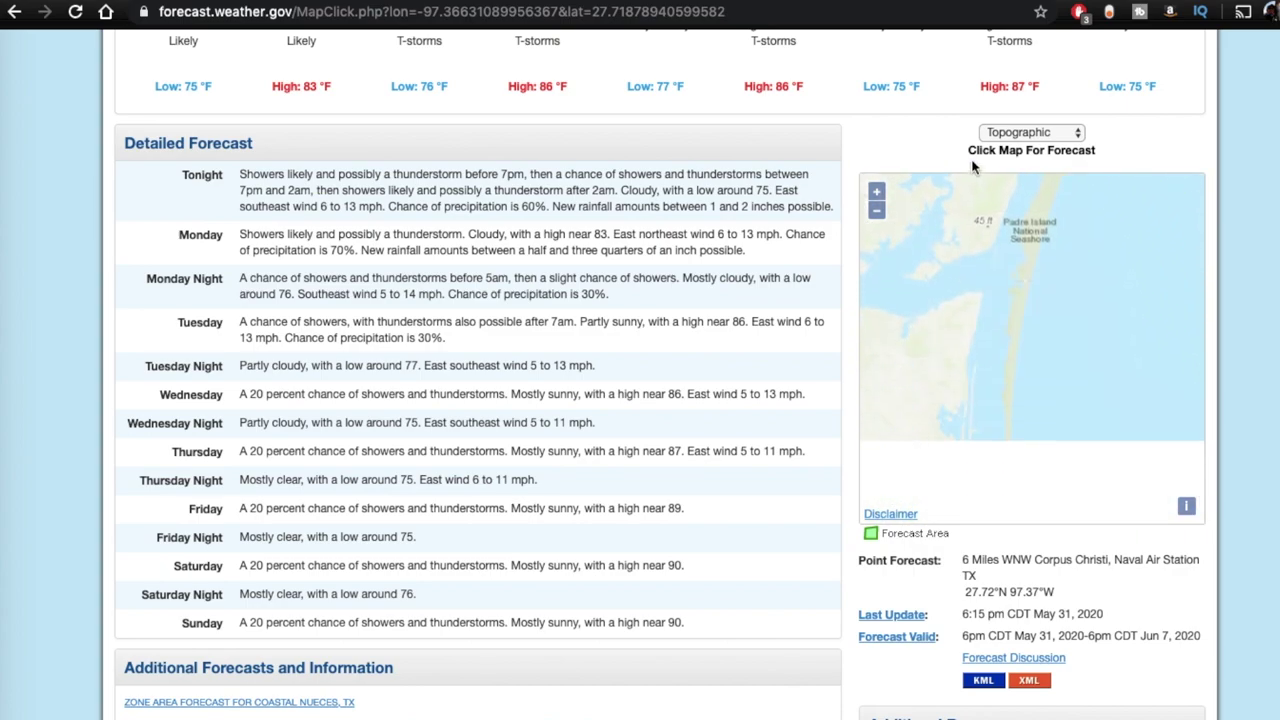
click(976, 312)
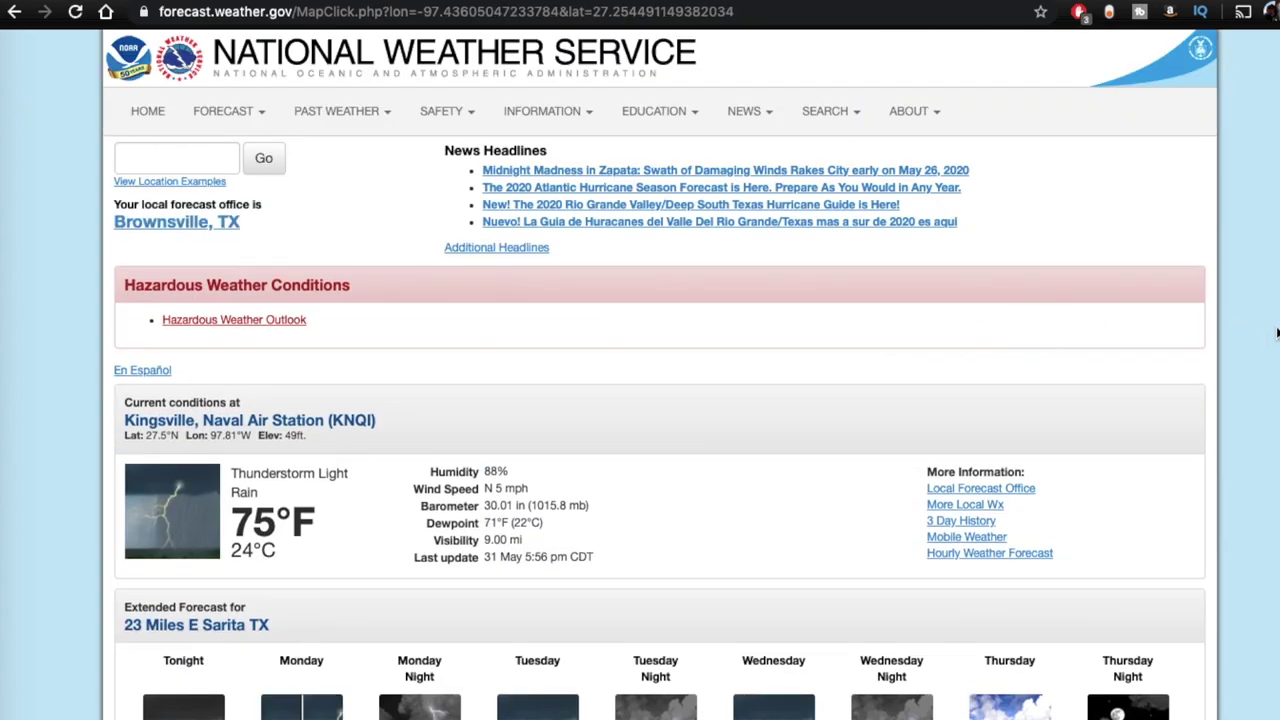
Scroll through the Detailed Forecast for 23 Miles E Sarita TX.
scroll(1260, 406, down, 5)
scroll(1128, 563, down, 2)
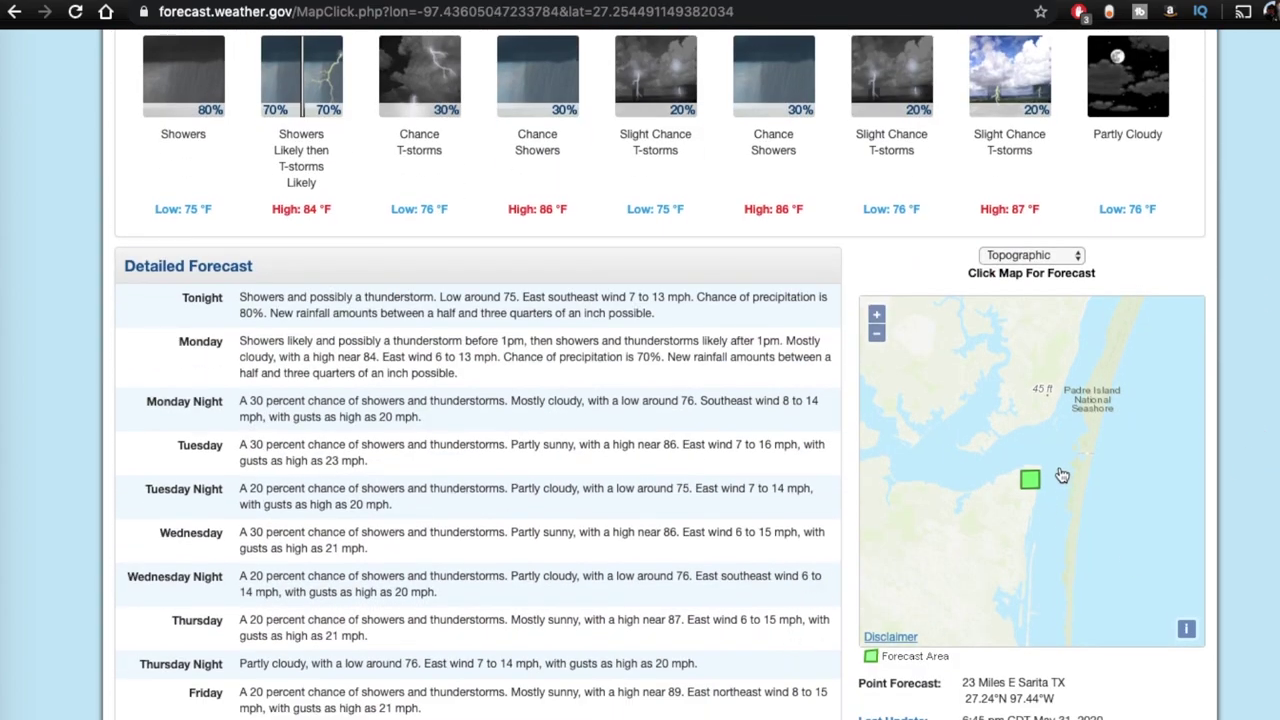
scroll(572, 468, down, 2)
scroll(572, 468, down, 1)
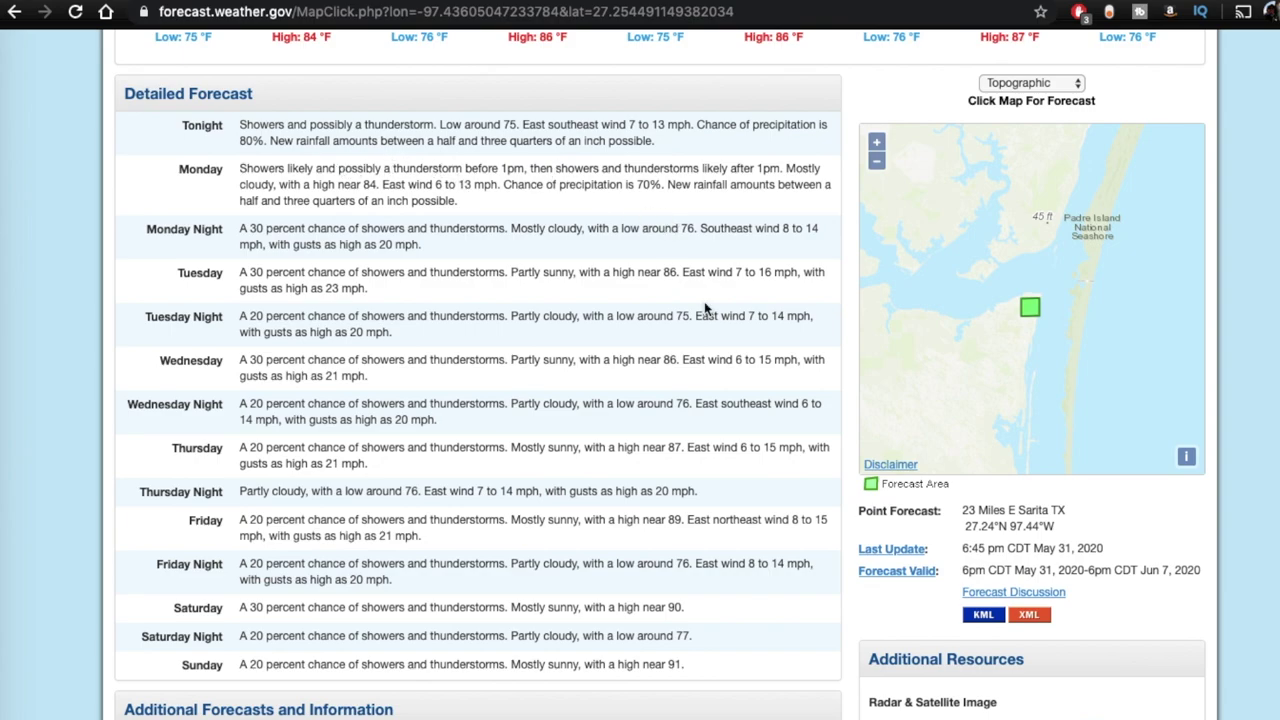
scroll(762, 587, down, 2)
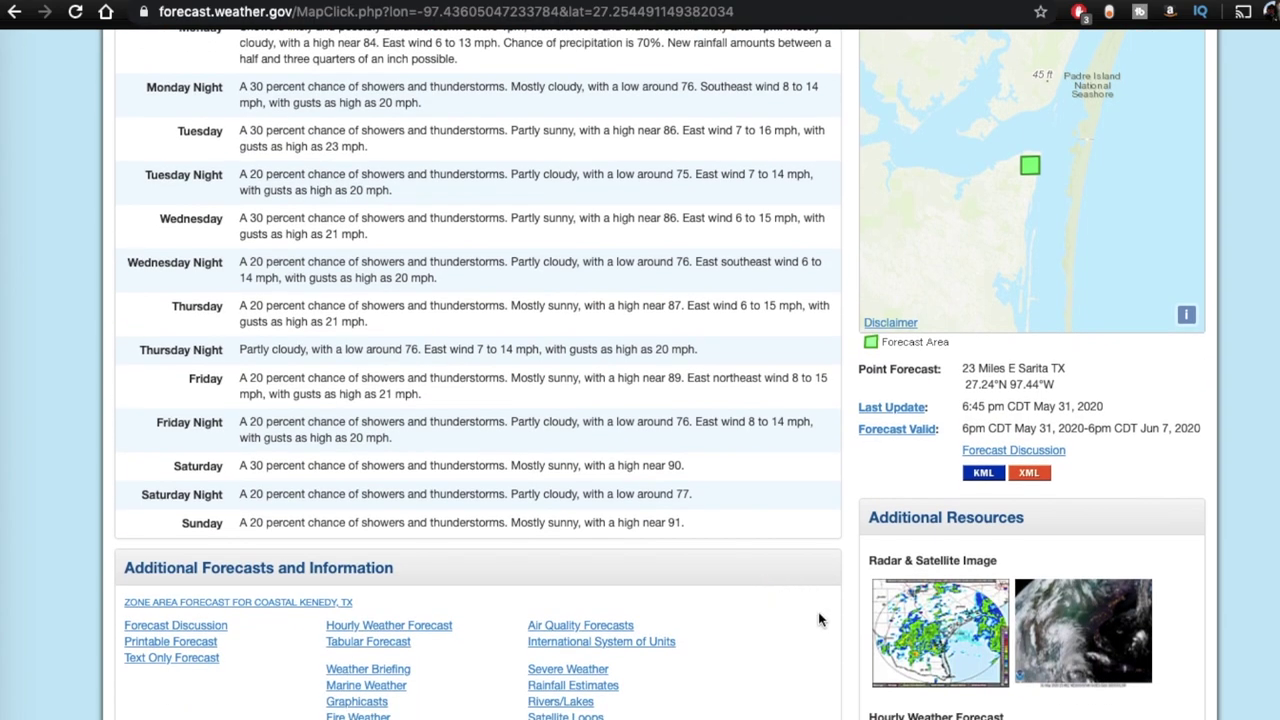
scroll(818, 620, down, 1)
scroll(818, 620, down, 2)
Open the Hourly Weather Forecast graph for 23 Miles E Sarita TX and scroll down it.
click(897, 587)
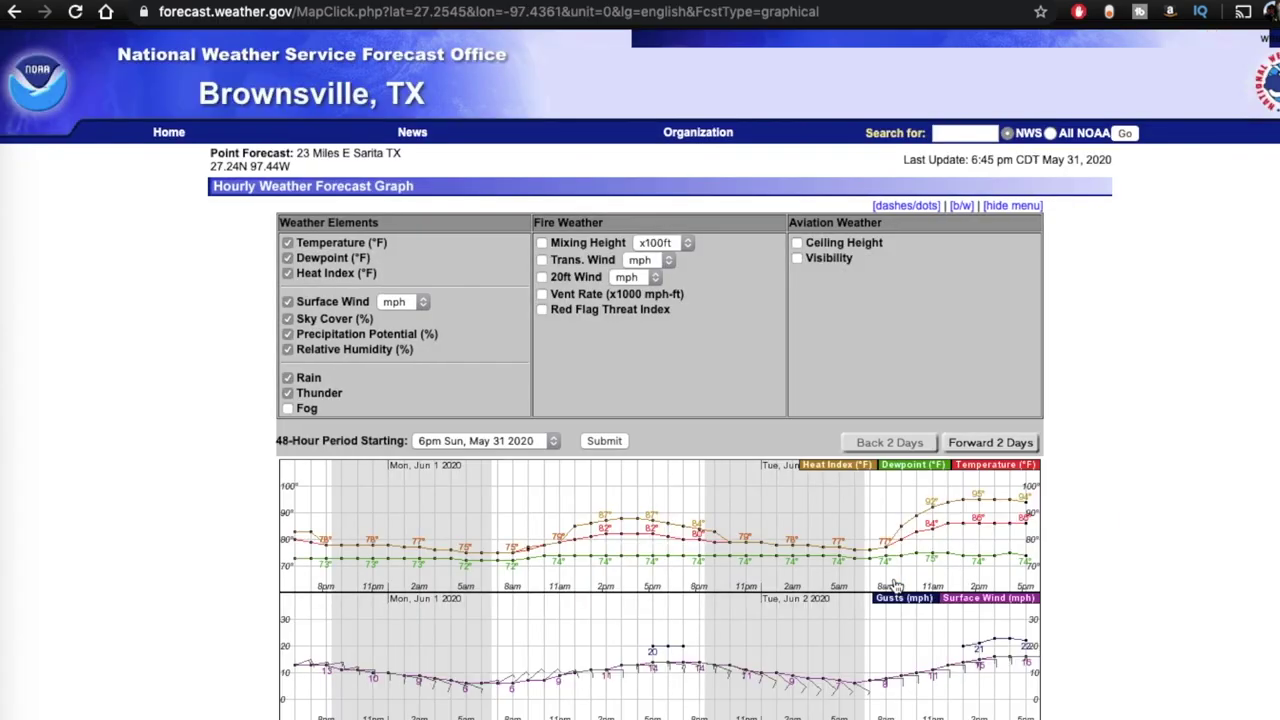
scroll(602, 599, down, 3)
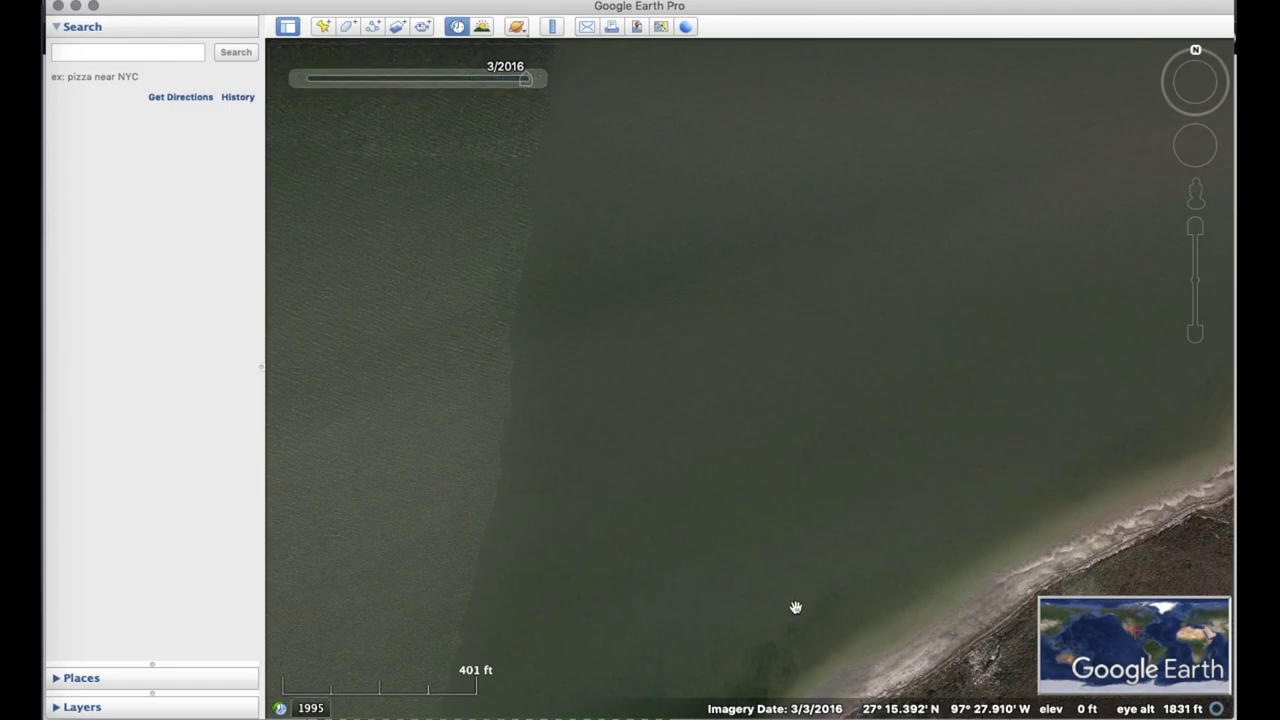
View the shoreline's 1995 and January 2014 imagery, then pan to the Traylor Island channel.
mouse_move(343, 86)
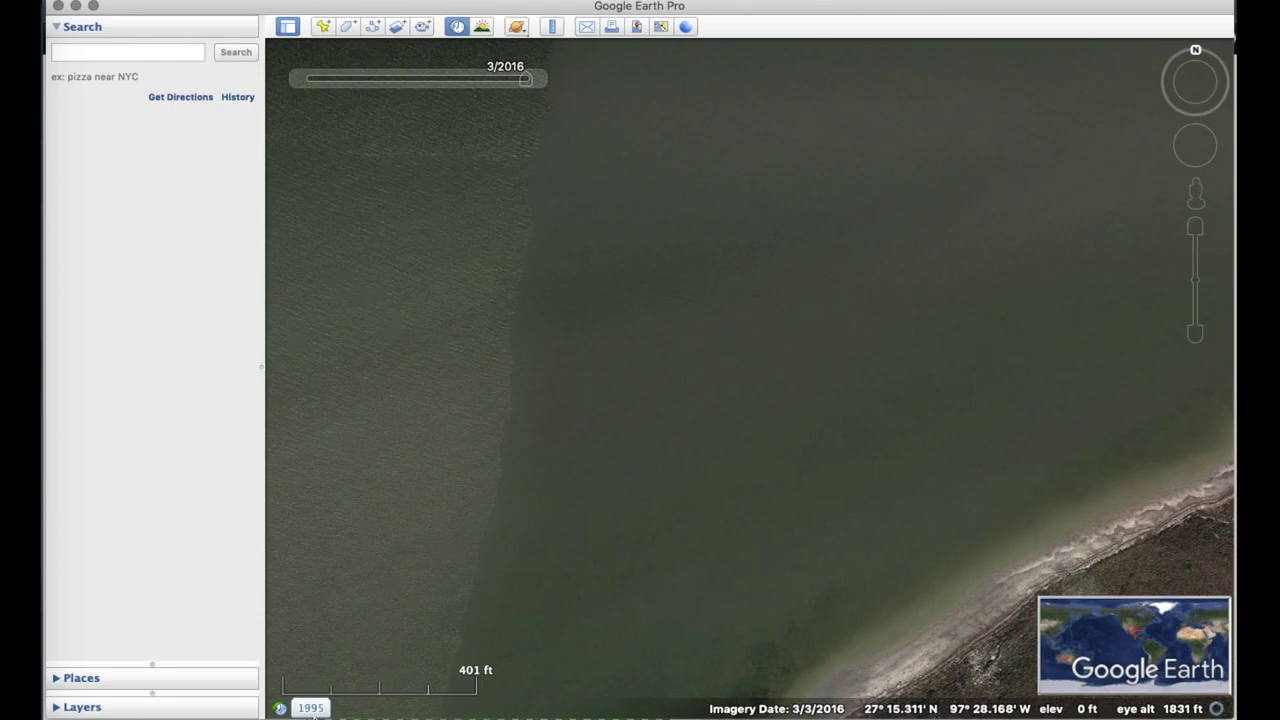
click(313, 710)
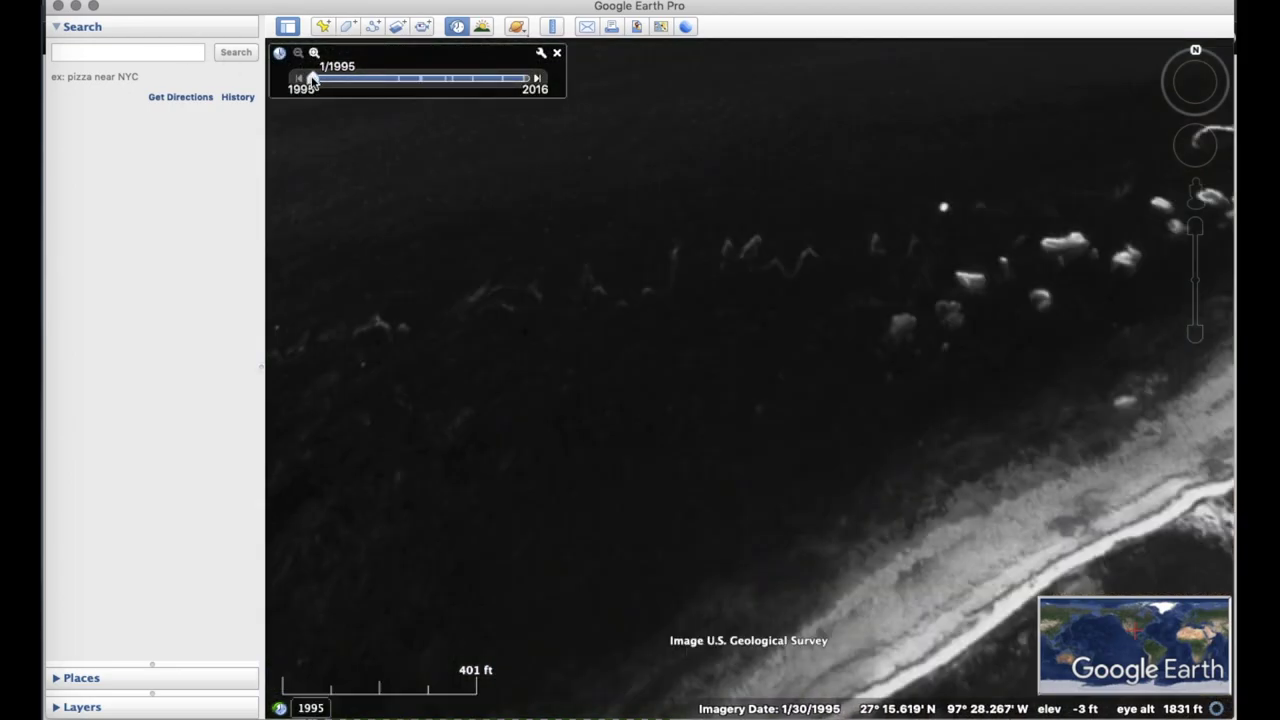
drag(313, 80, 503, 79)
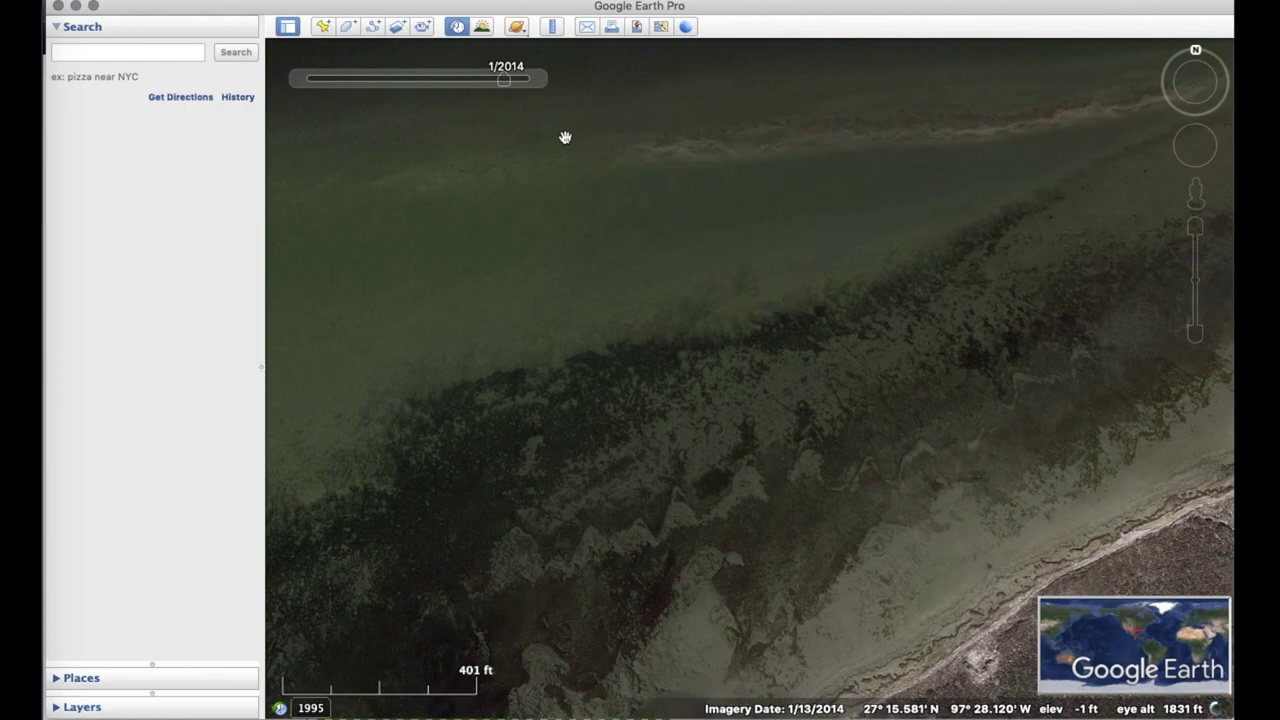
drag(731, 140, 706, 149)
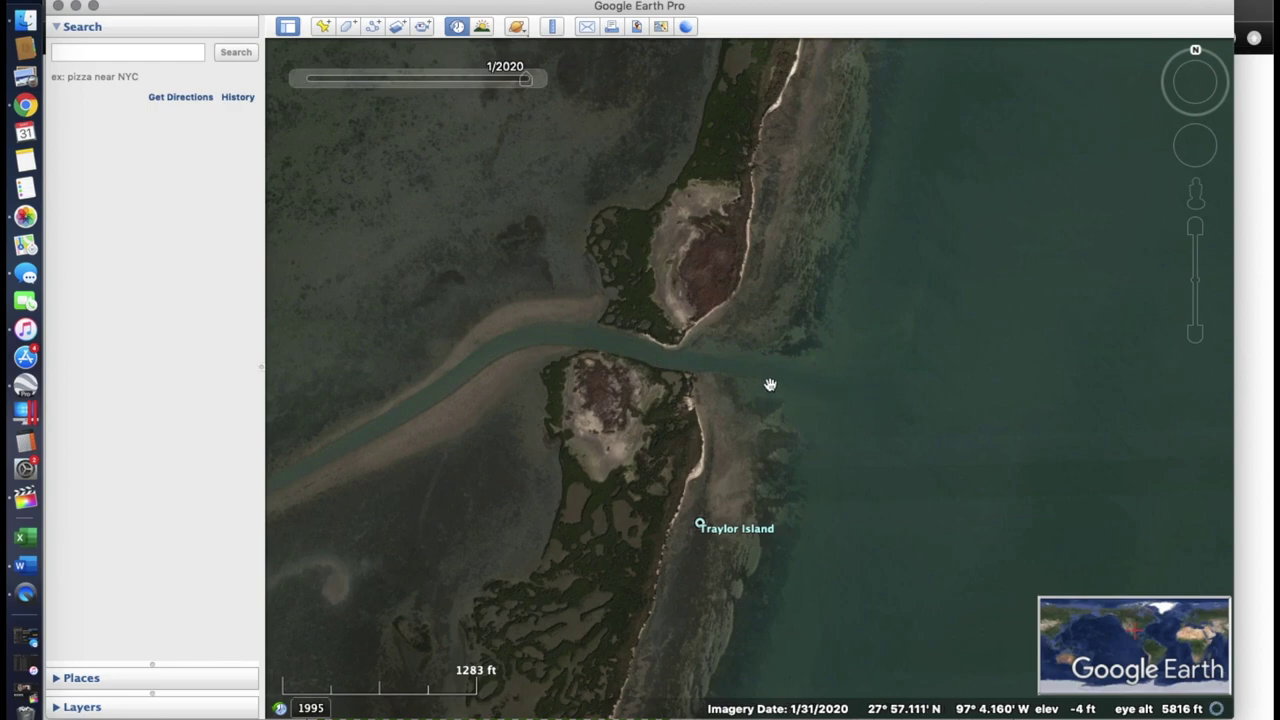
Zoom on the Traylor Island channel and step its imagery back one date from 1/31/2020.
scroll(891, 385, up, 3)
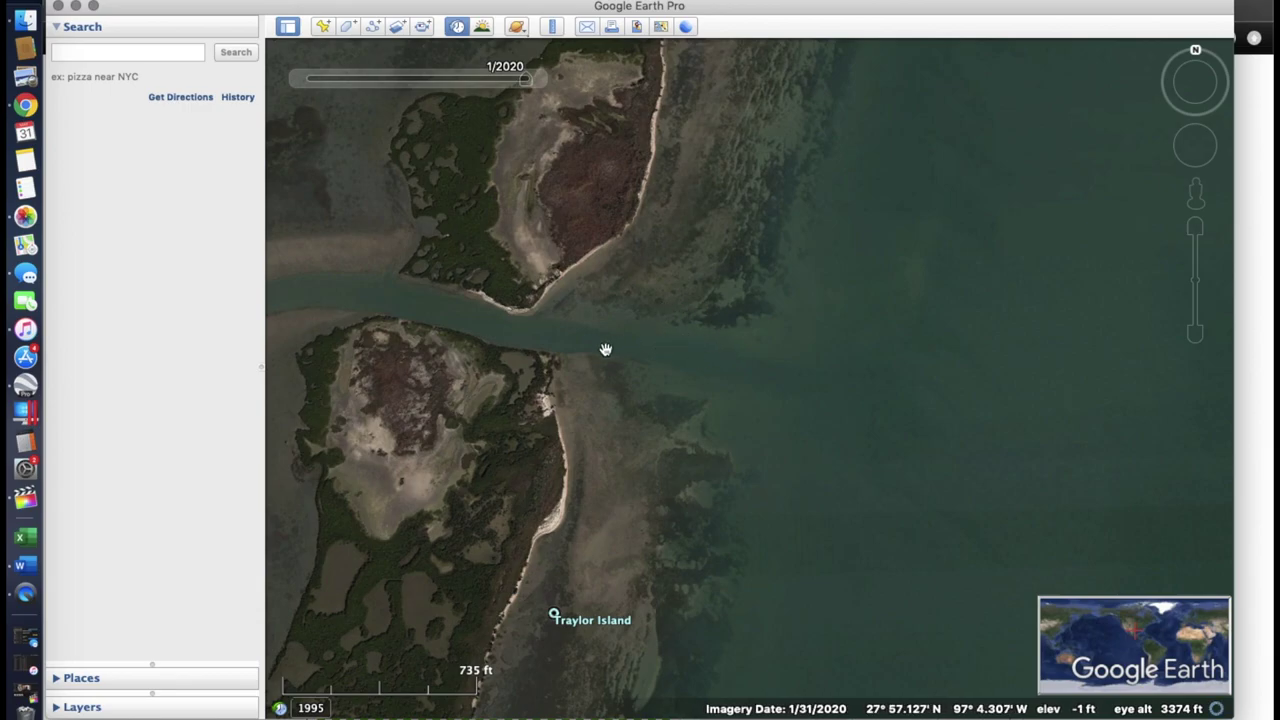
scroll(640, 420, down, 3)
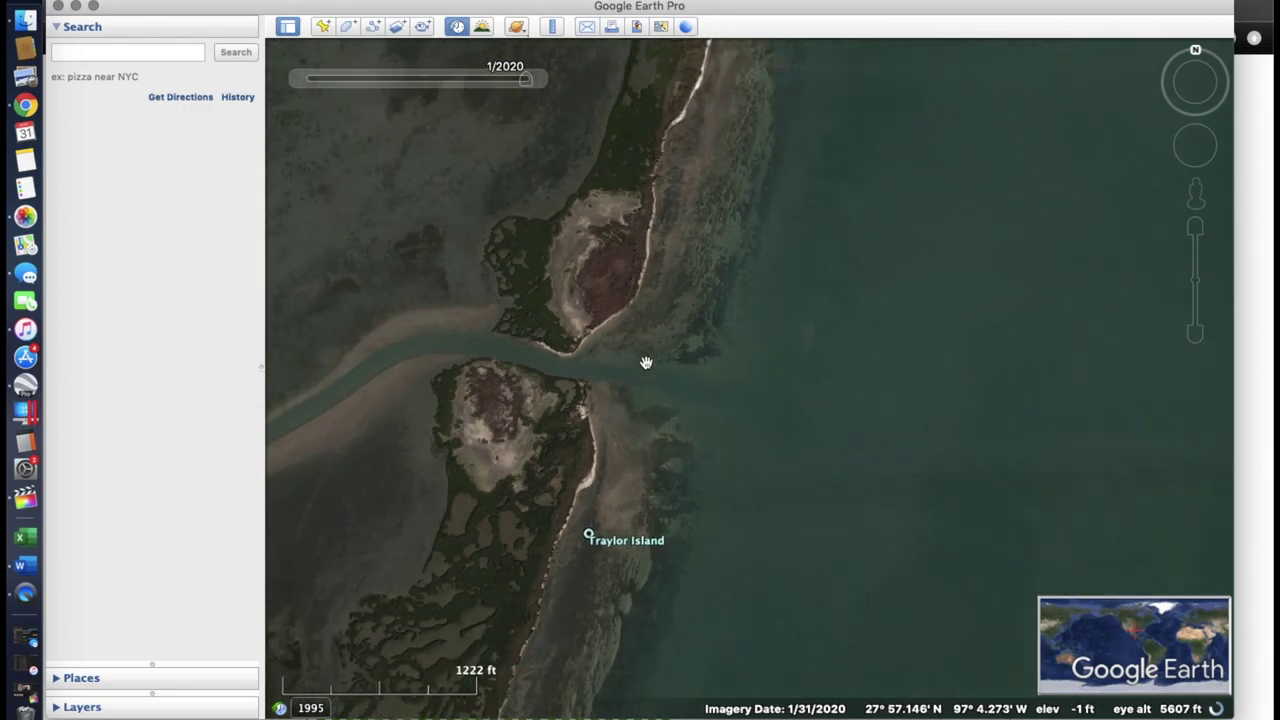
mouse_move(405, 67)
click(301, 78)
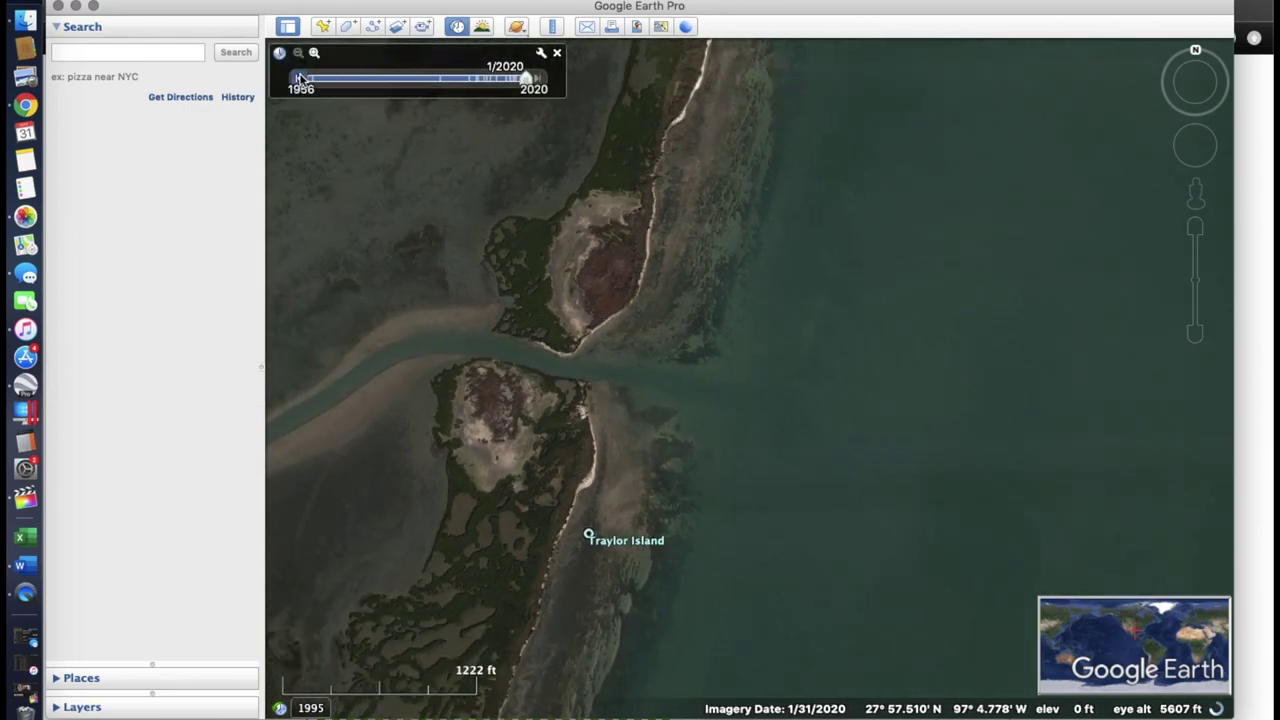